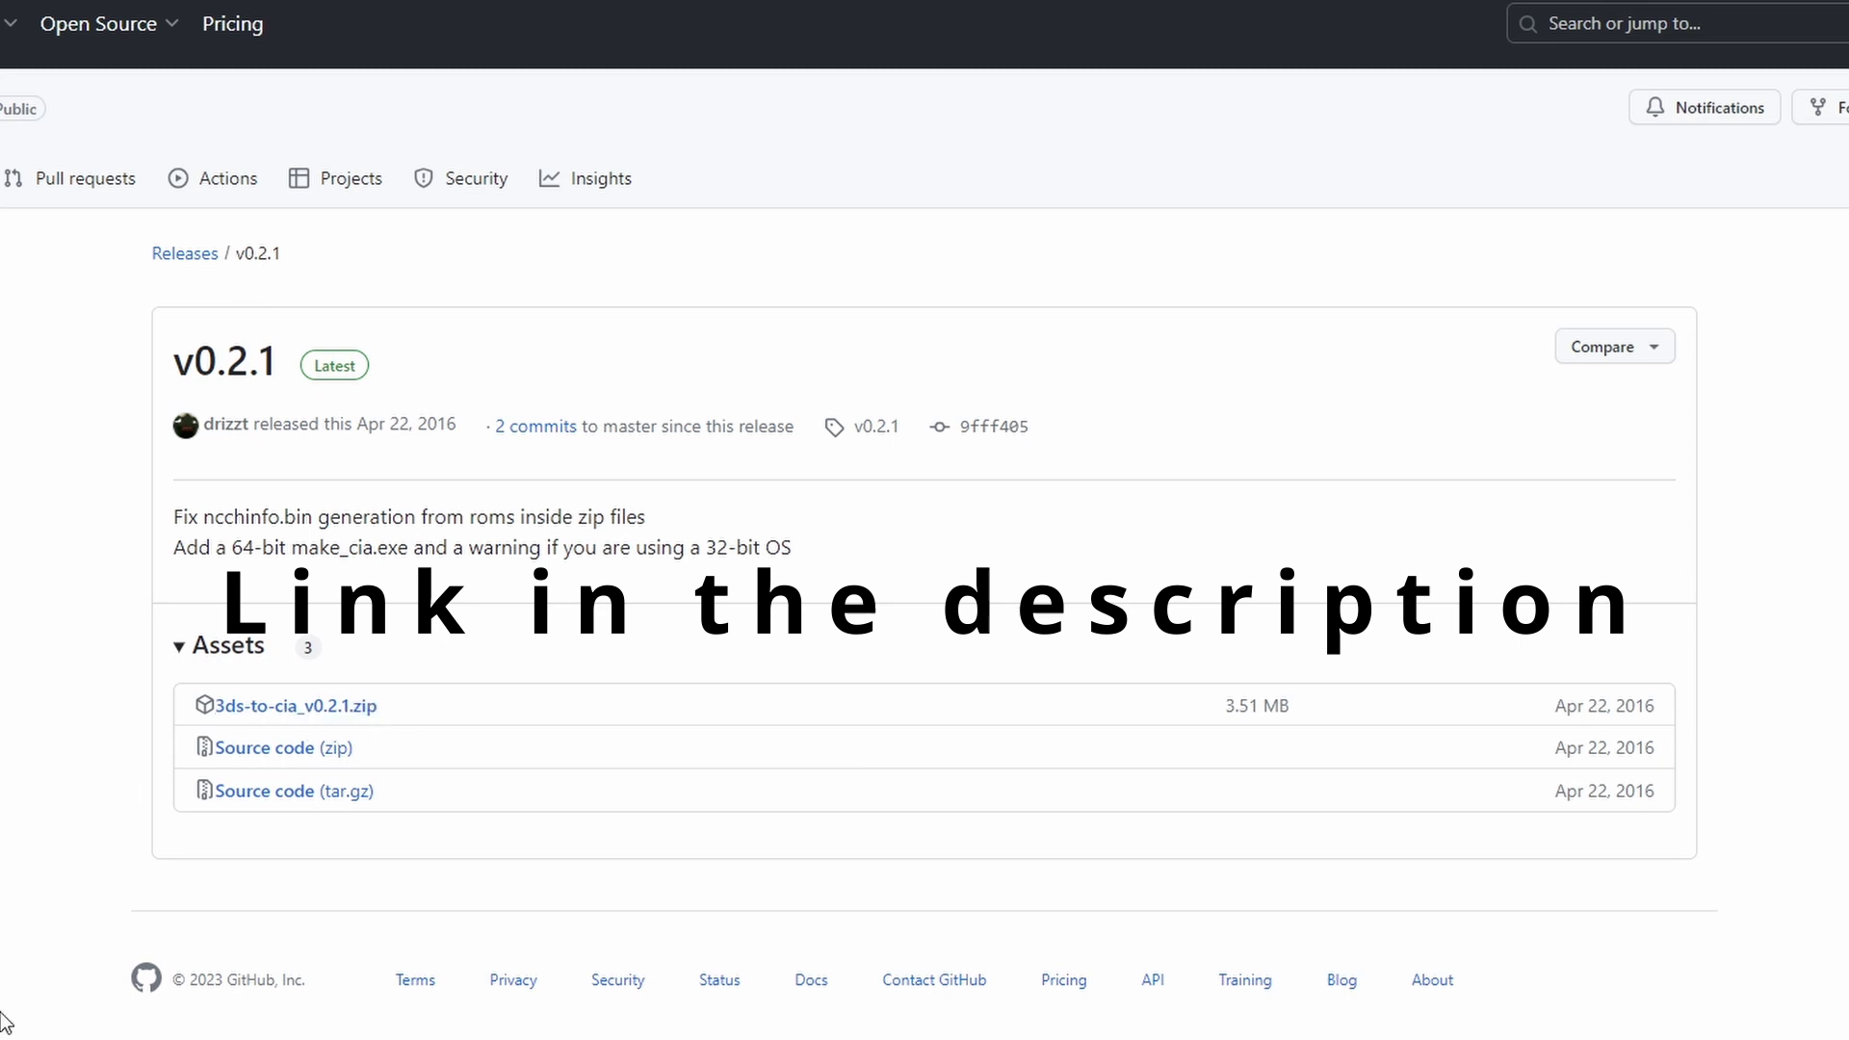
# Step: Download the 3ds-to-cia_v0.2.1.zip asset from the GitHub release page
pyautogui.click(50, 1007)
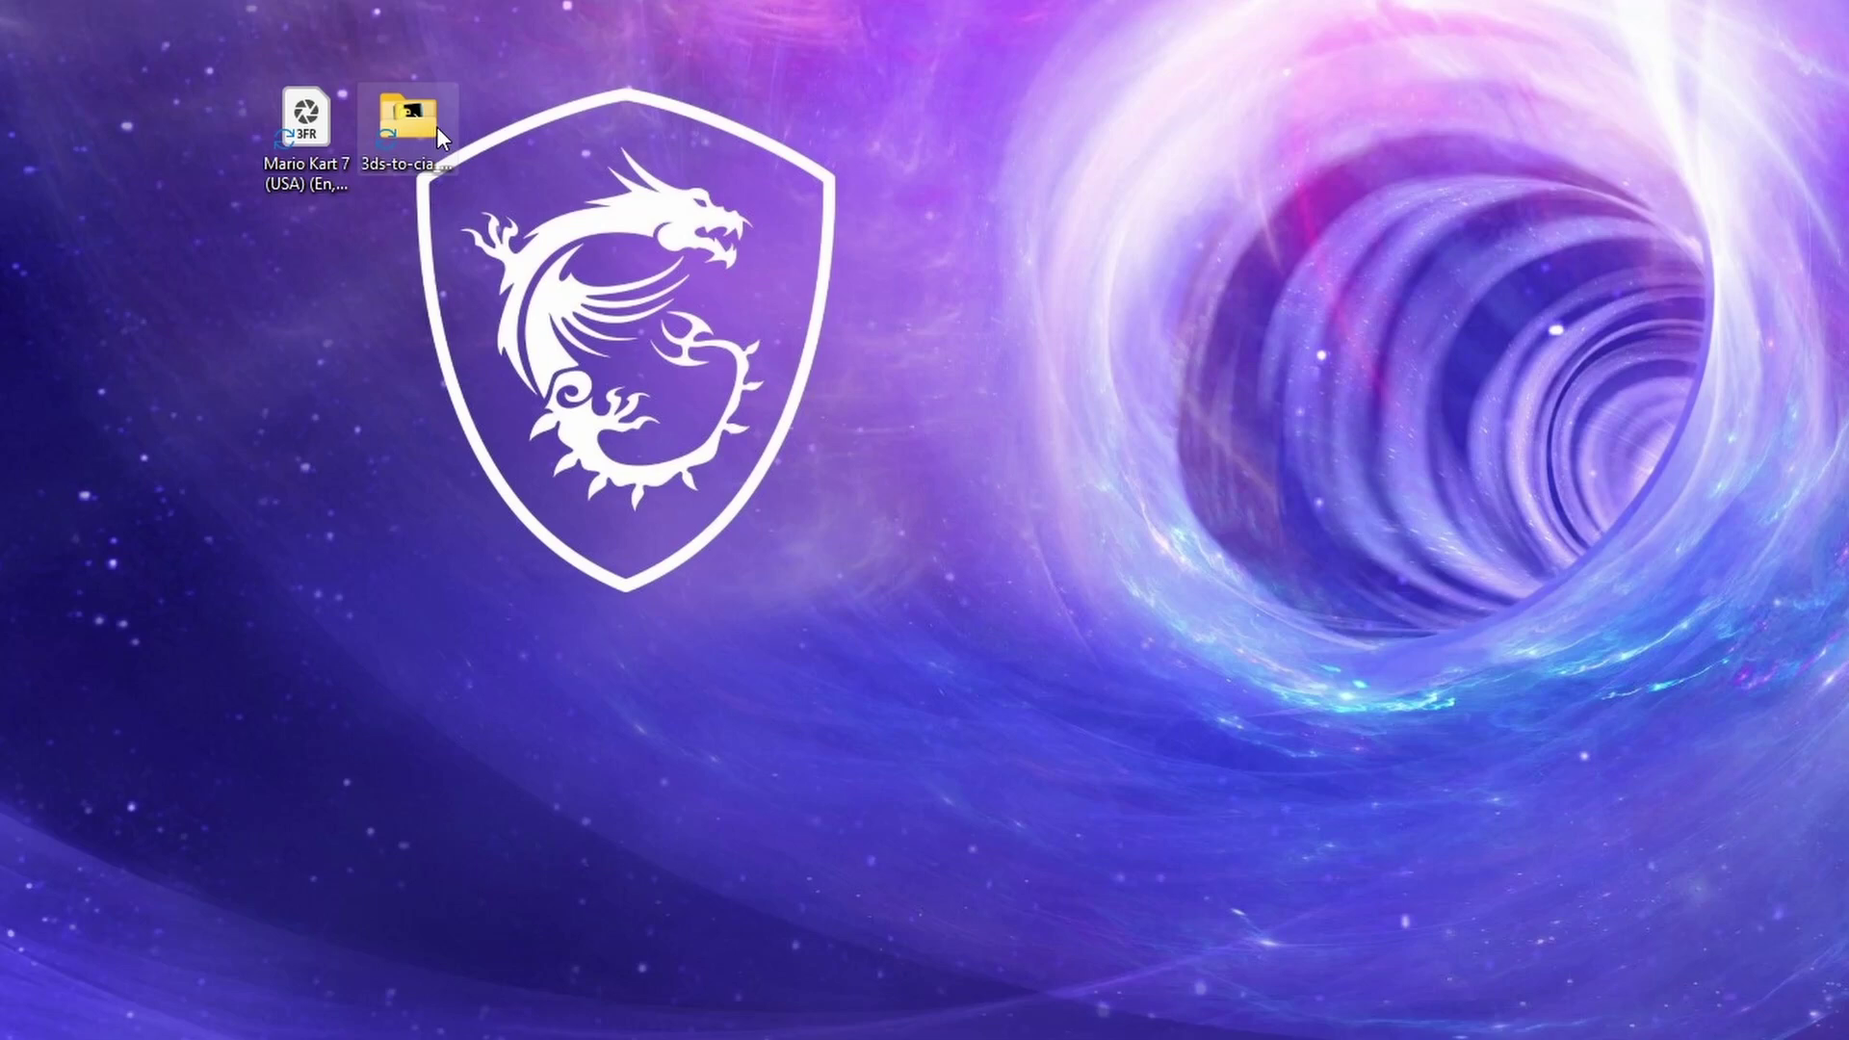
# Step: Move the Mario Kart 7 .3ds ROM into the 3ds-to-cia roms folder and convert it
pyautogui.doubleClick(409, 123)
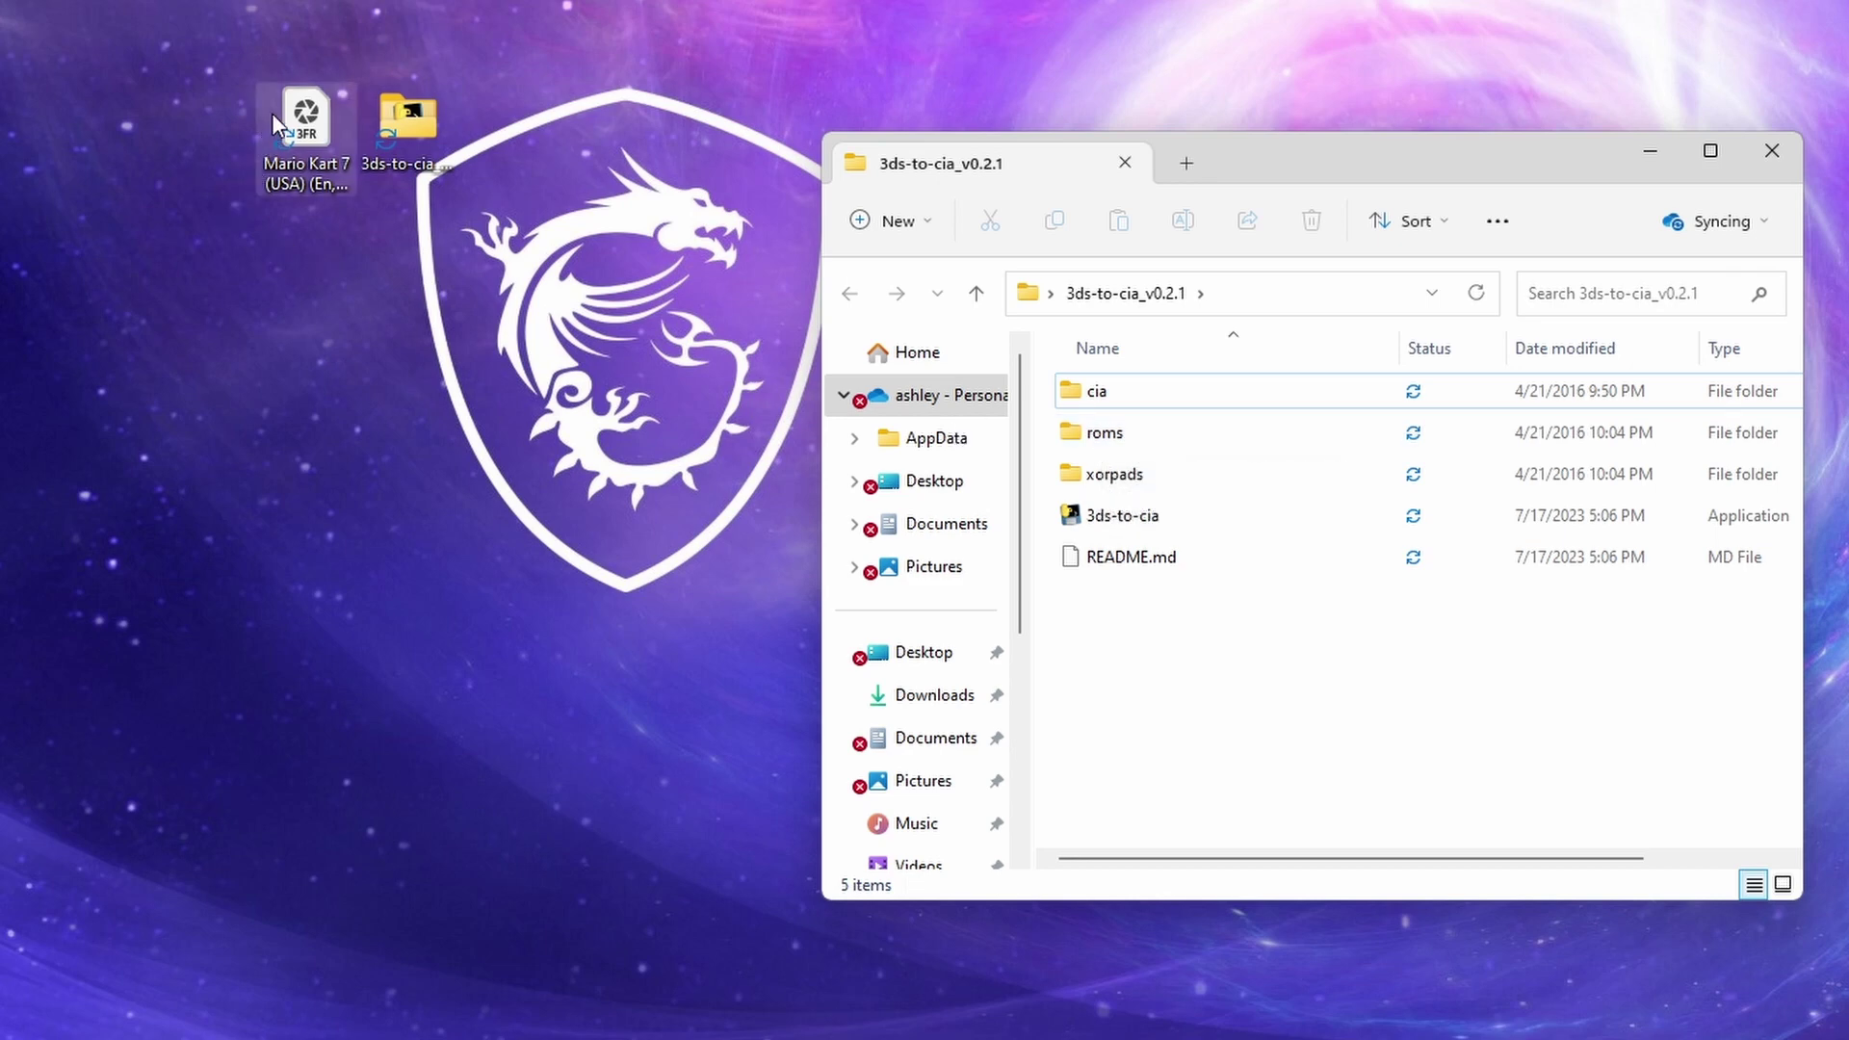
pyautogui.moveTo(305, 123)
pyautogui.mouseDown()
pyautogui.moveTo(1126, 484)
pyautogui.moveTo(1137, 445)
pyautogui.mouseUp()
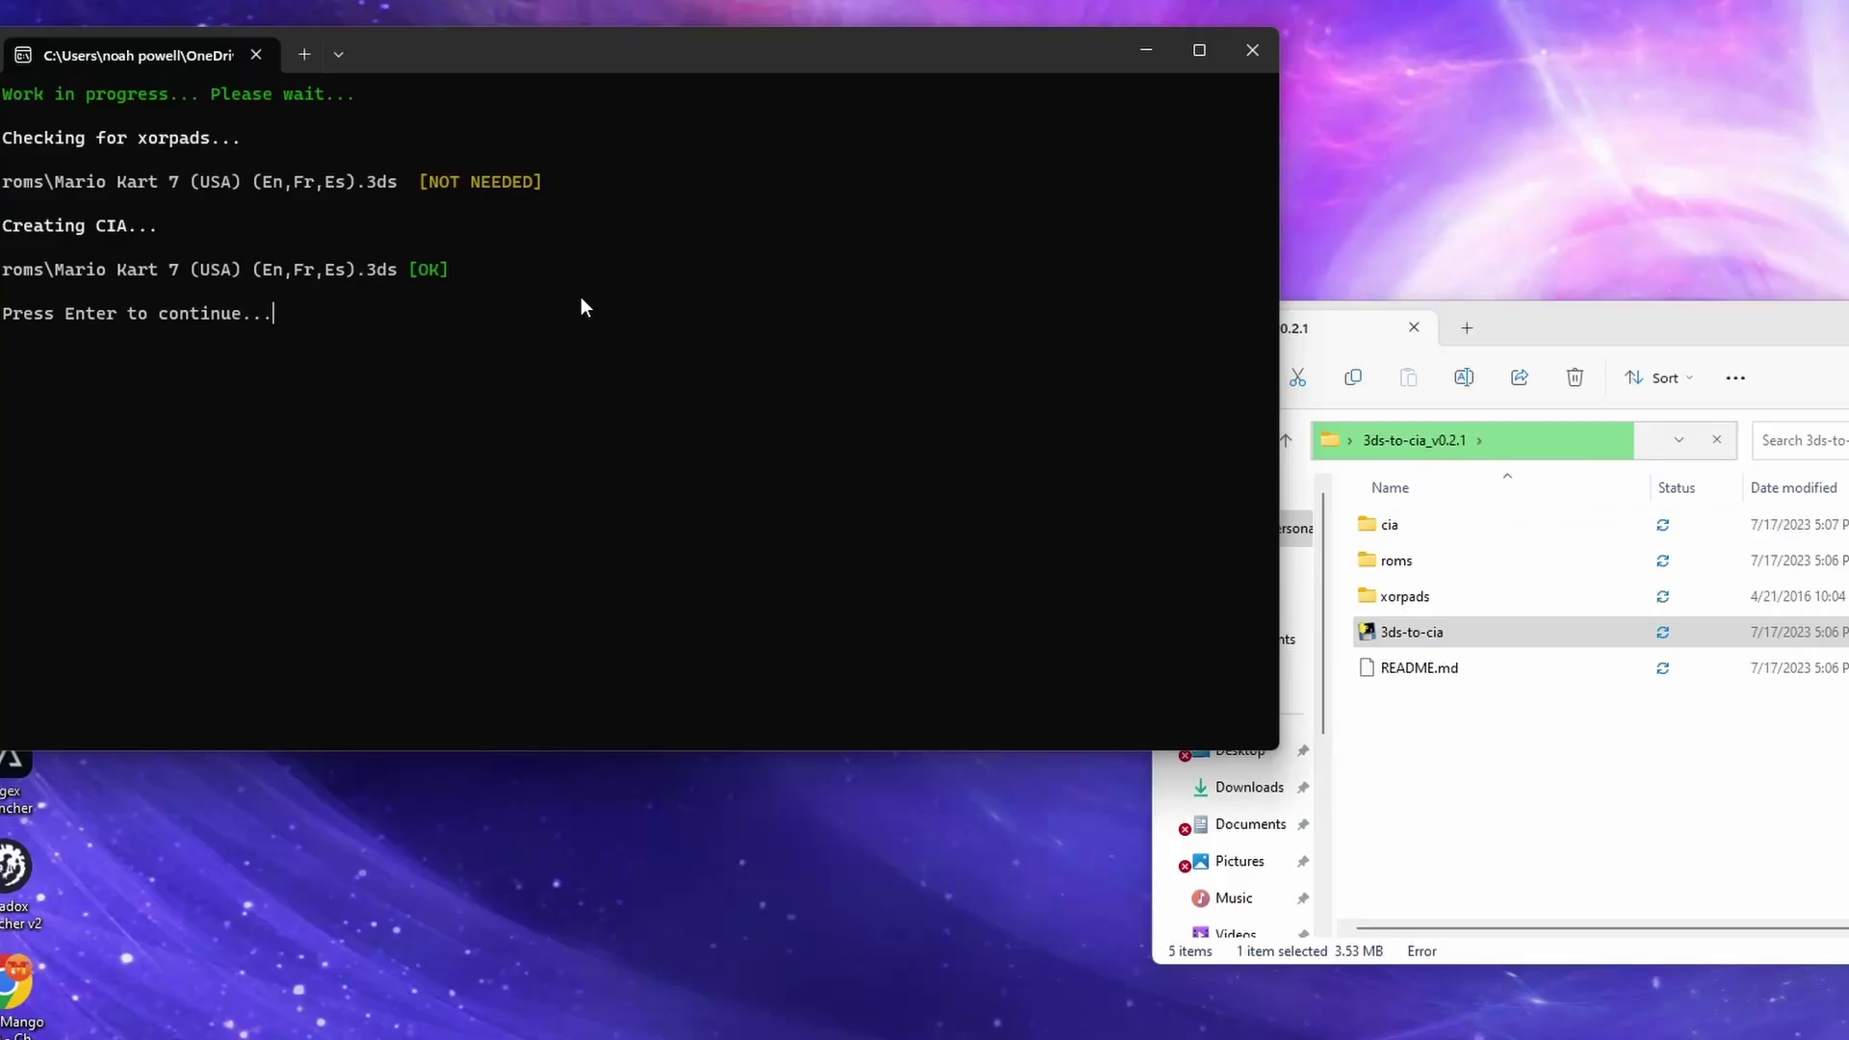
pyautogui.press('Return')
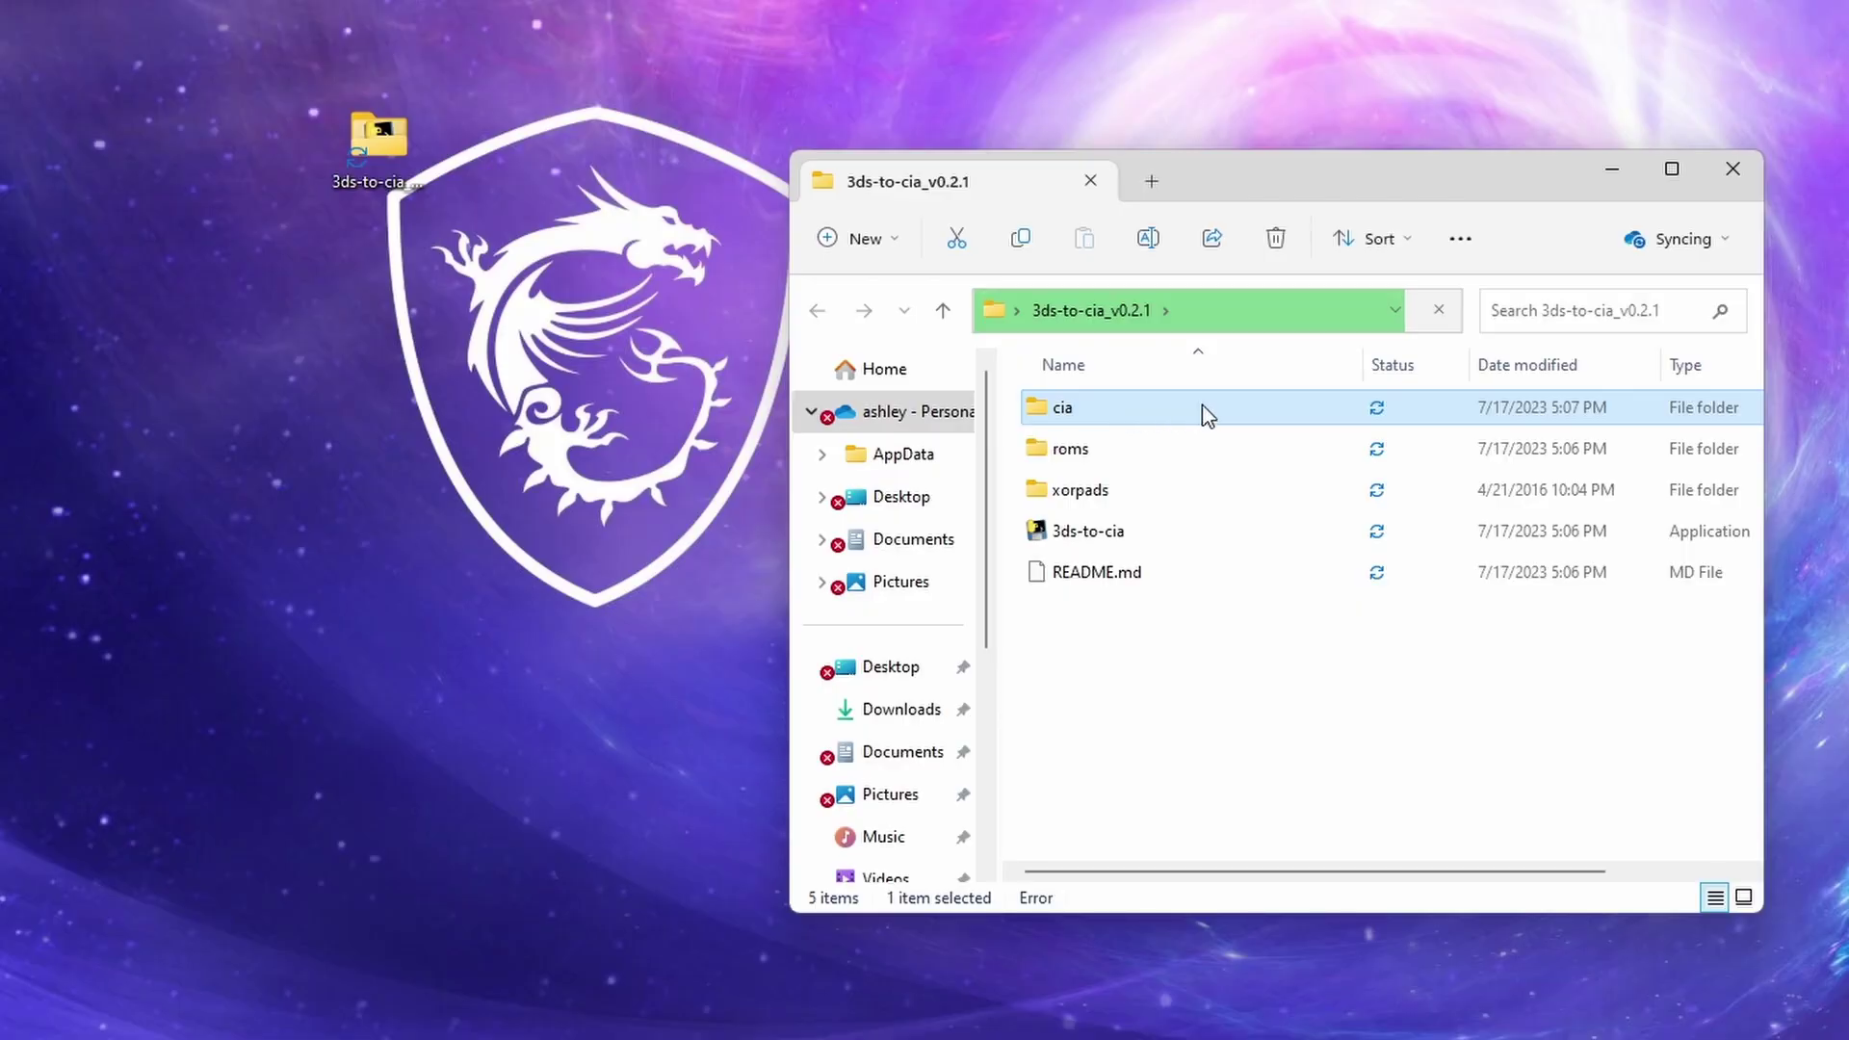
# Step: Open the cia folder to check the converted CIA files
pyautogui.doubleClick(1205, 415)
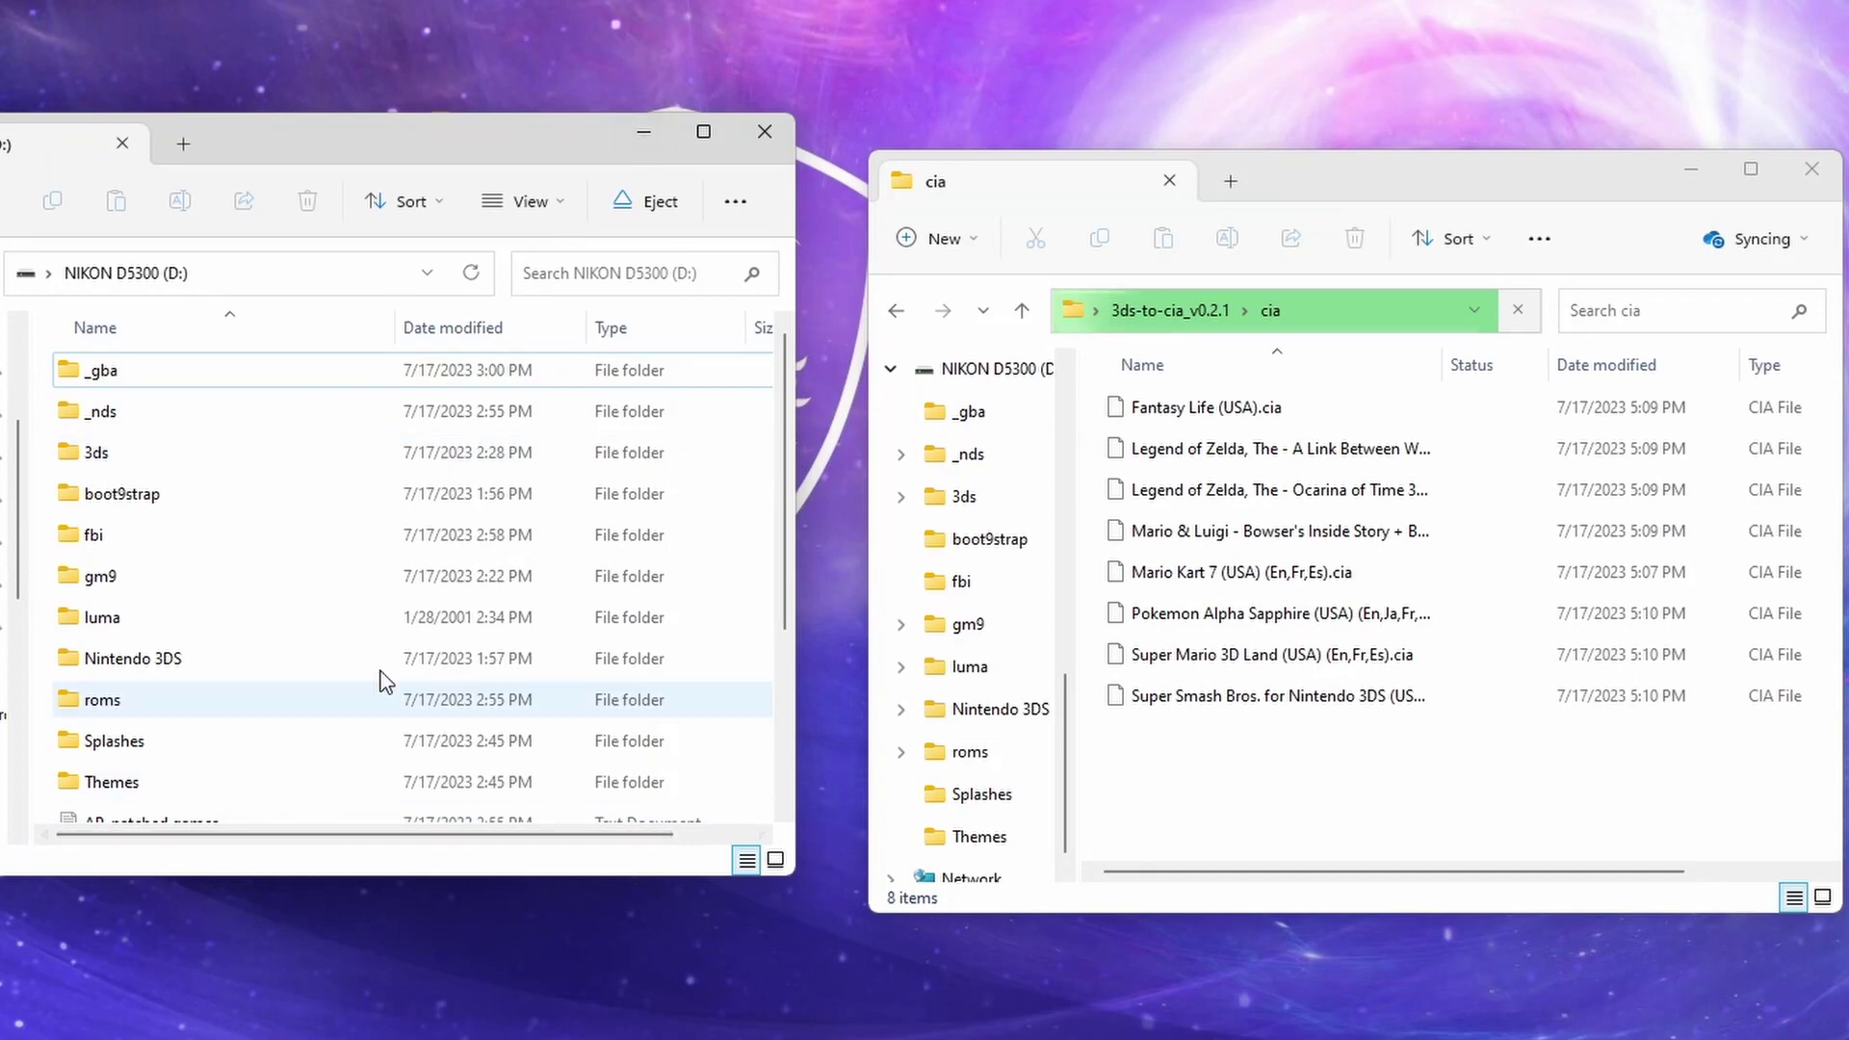
# Step: Create a new folder named 'cias' on the SD card and open it
pyautogui.click(336, 451)
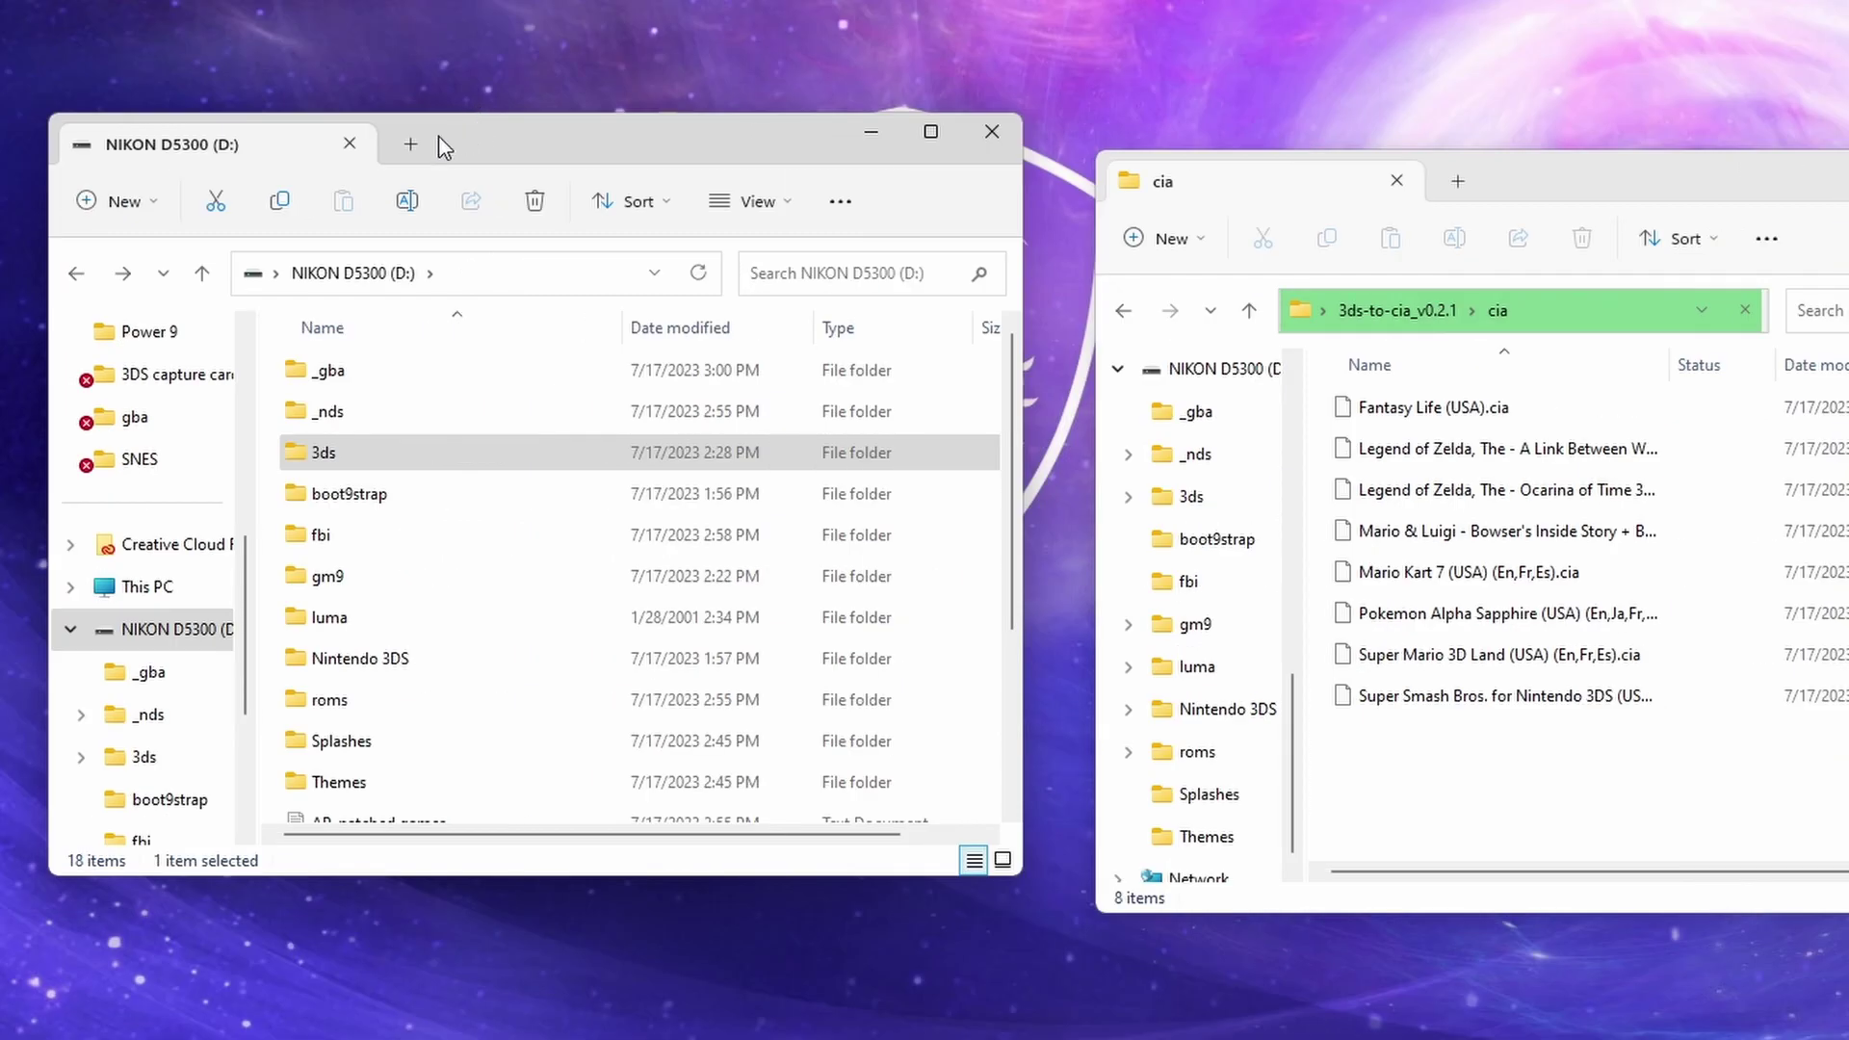
pyautogui.click(116, 202)
pyautogui.click(137, 257)
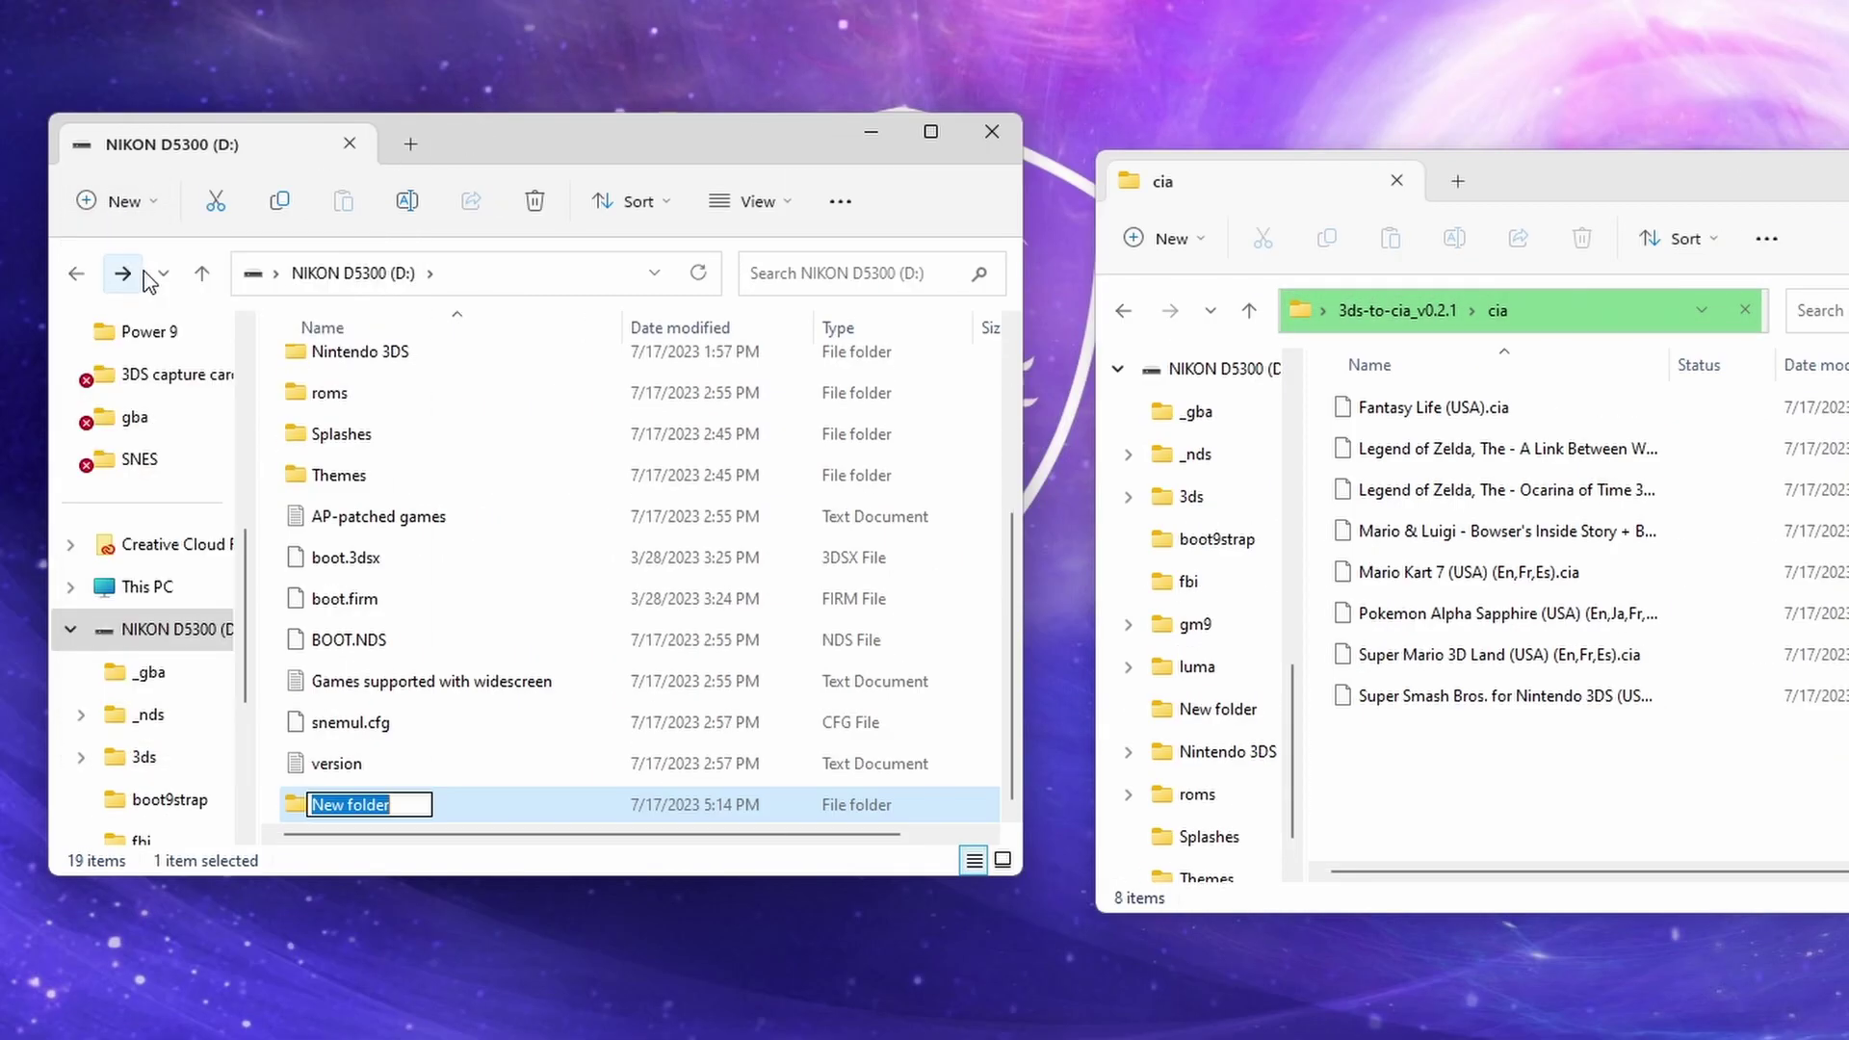
pyautogui.write('cias')
pyautogui.press('Return')
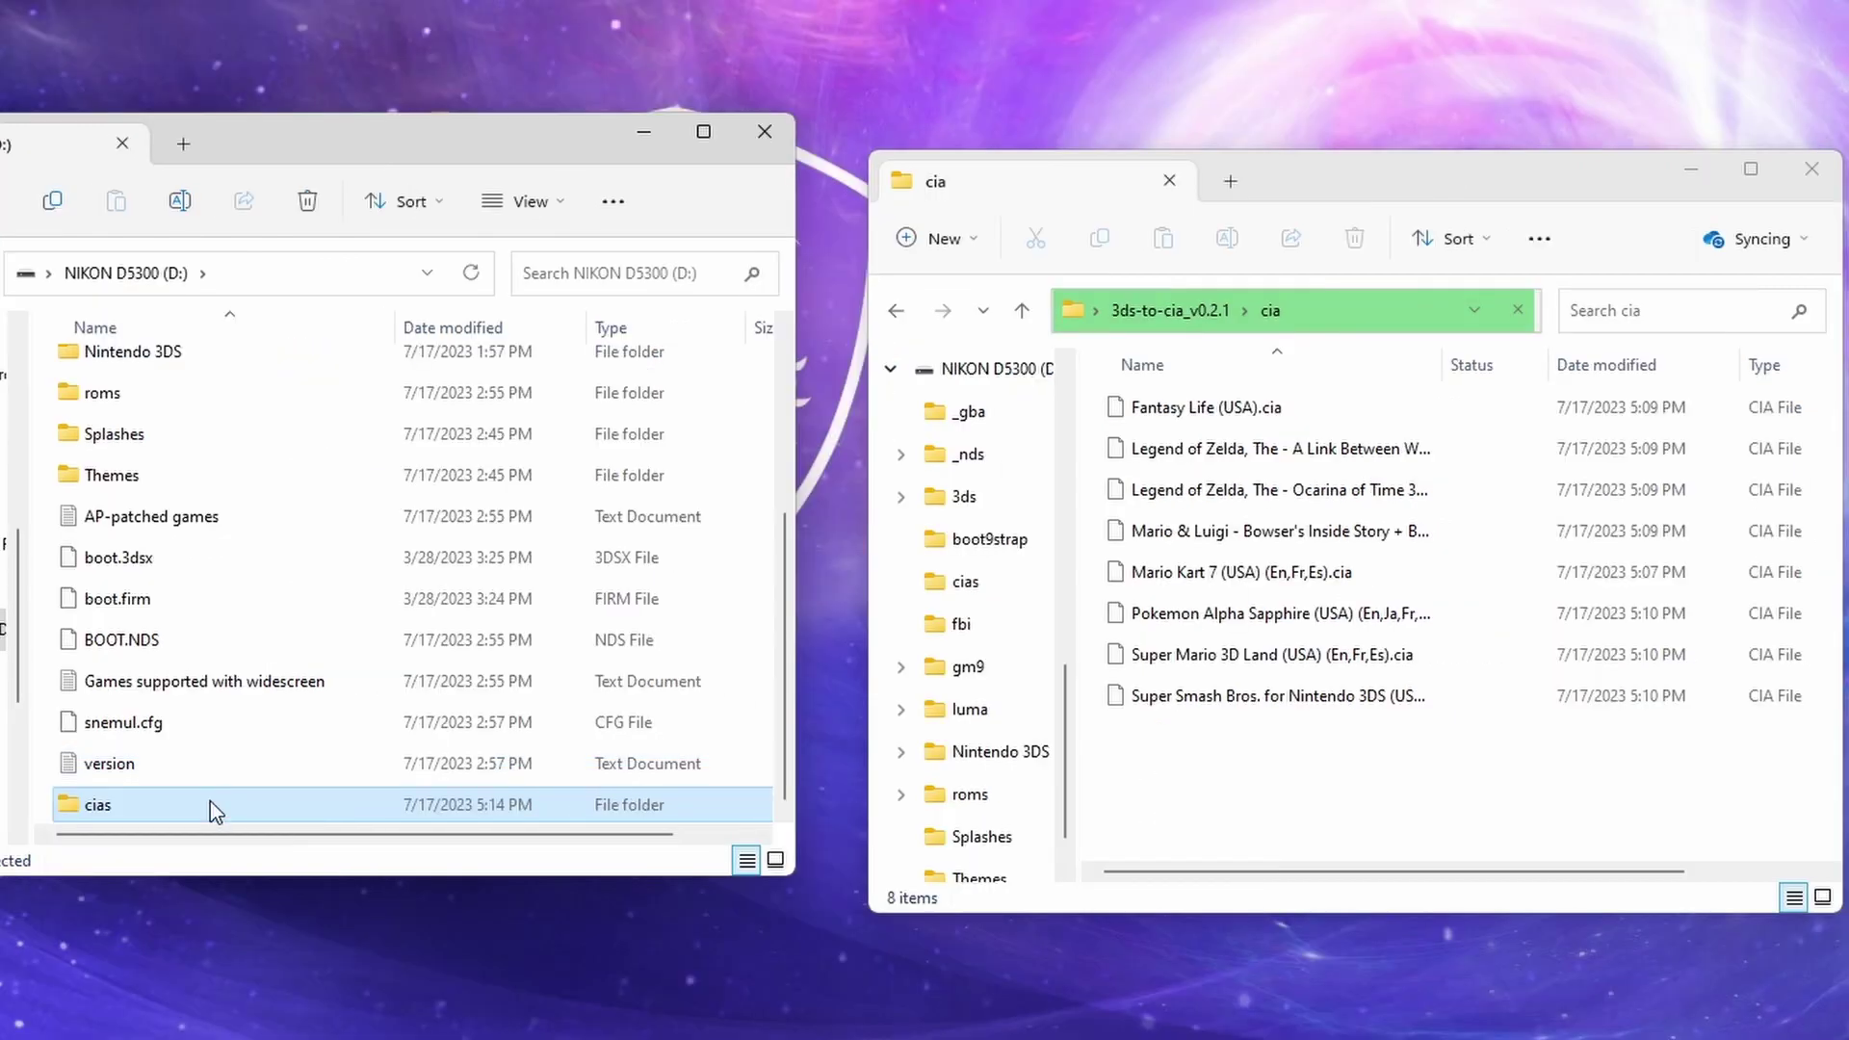
pyautogui.doubleClick(210, 805)
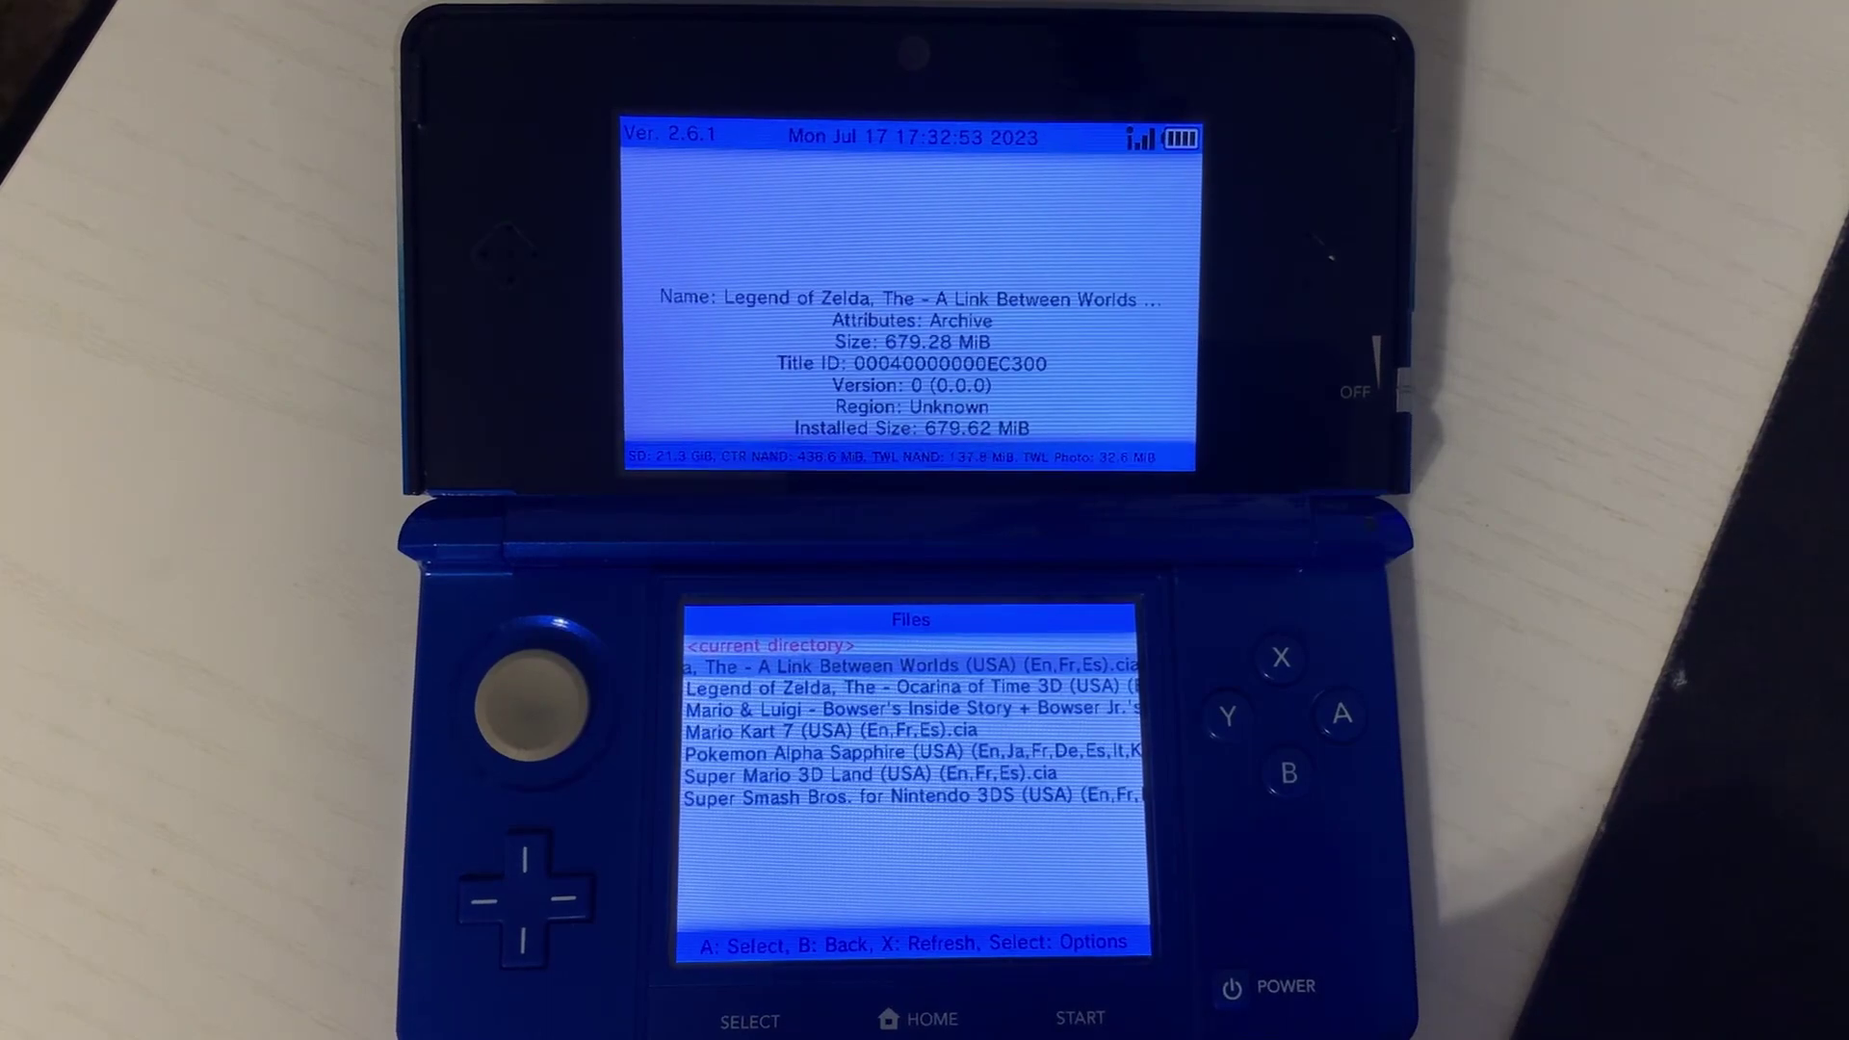
# Step: Leave FBI for the HOME Menu and dismiss the software-added notice
pyautogui.press('Home')
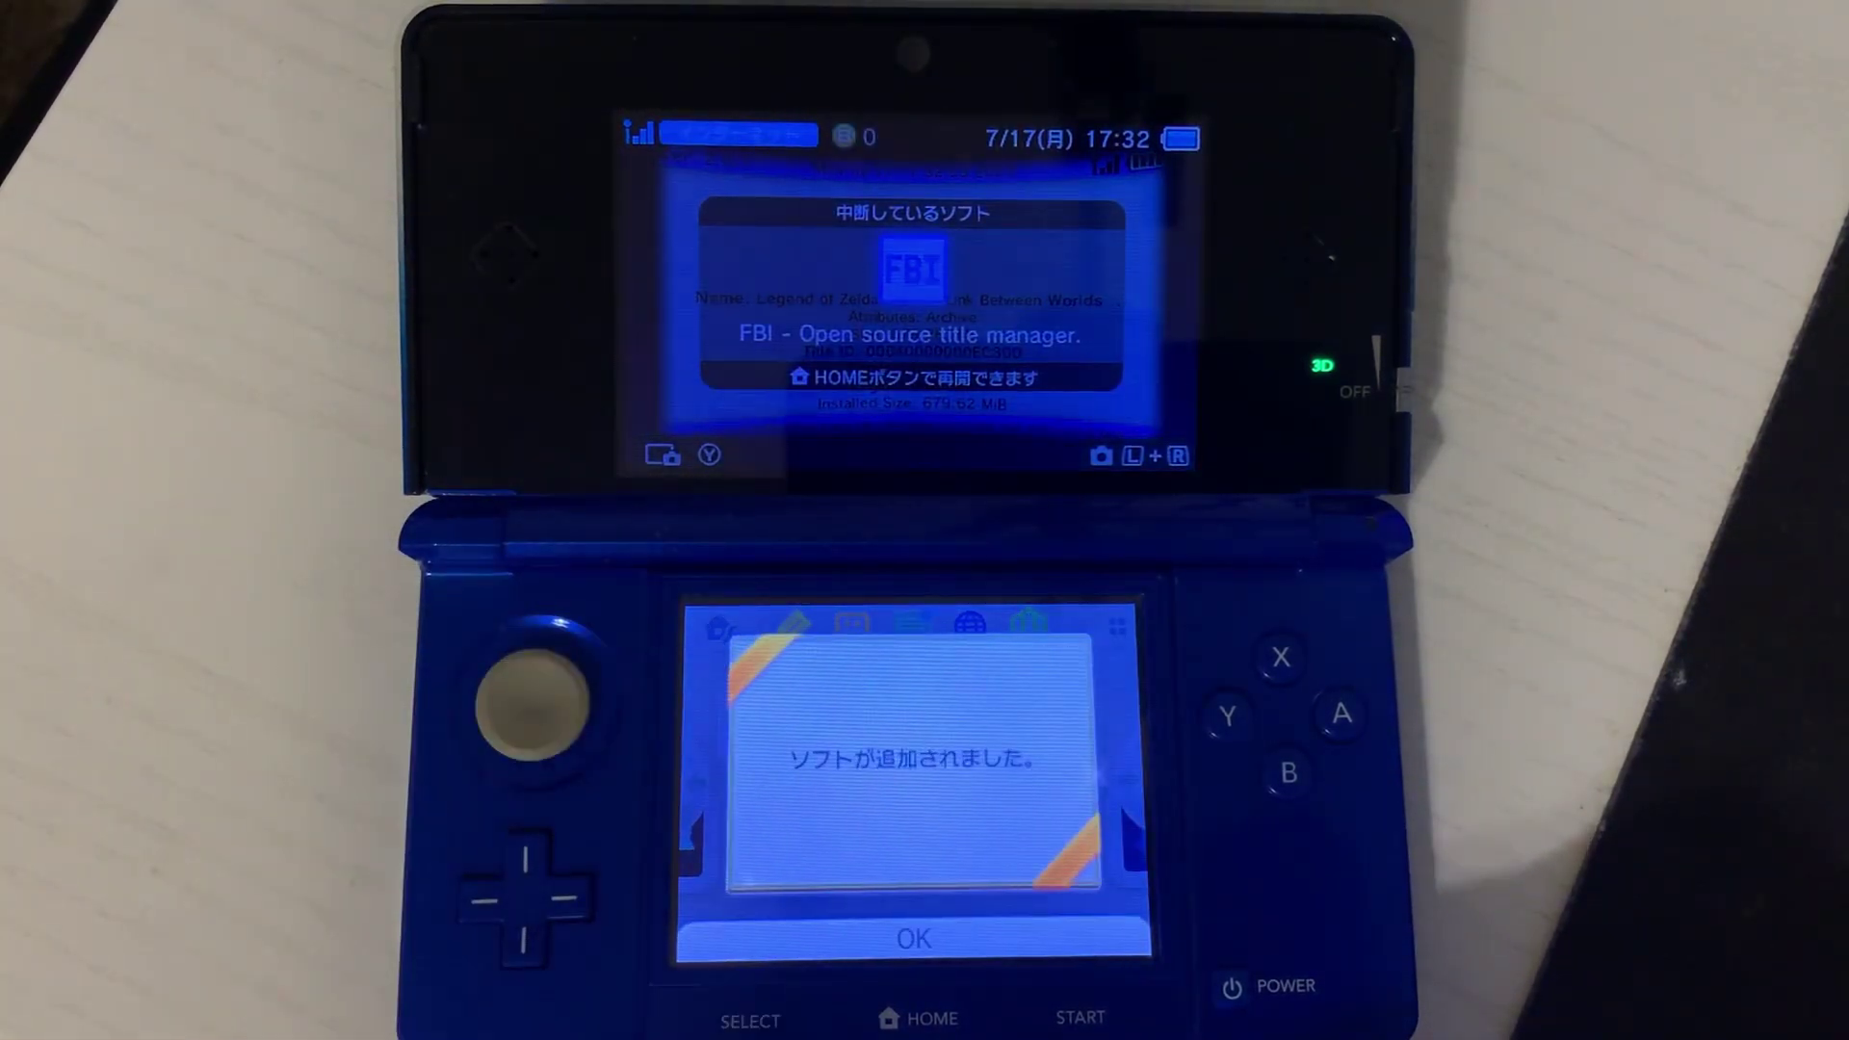
pyautogui.press('Return')
pyautogui.press('Return')
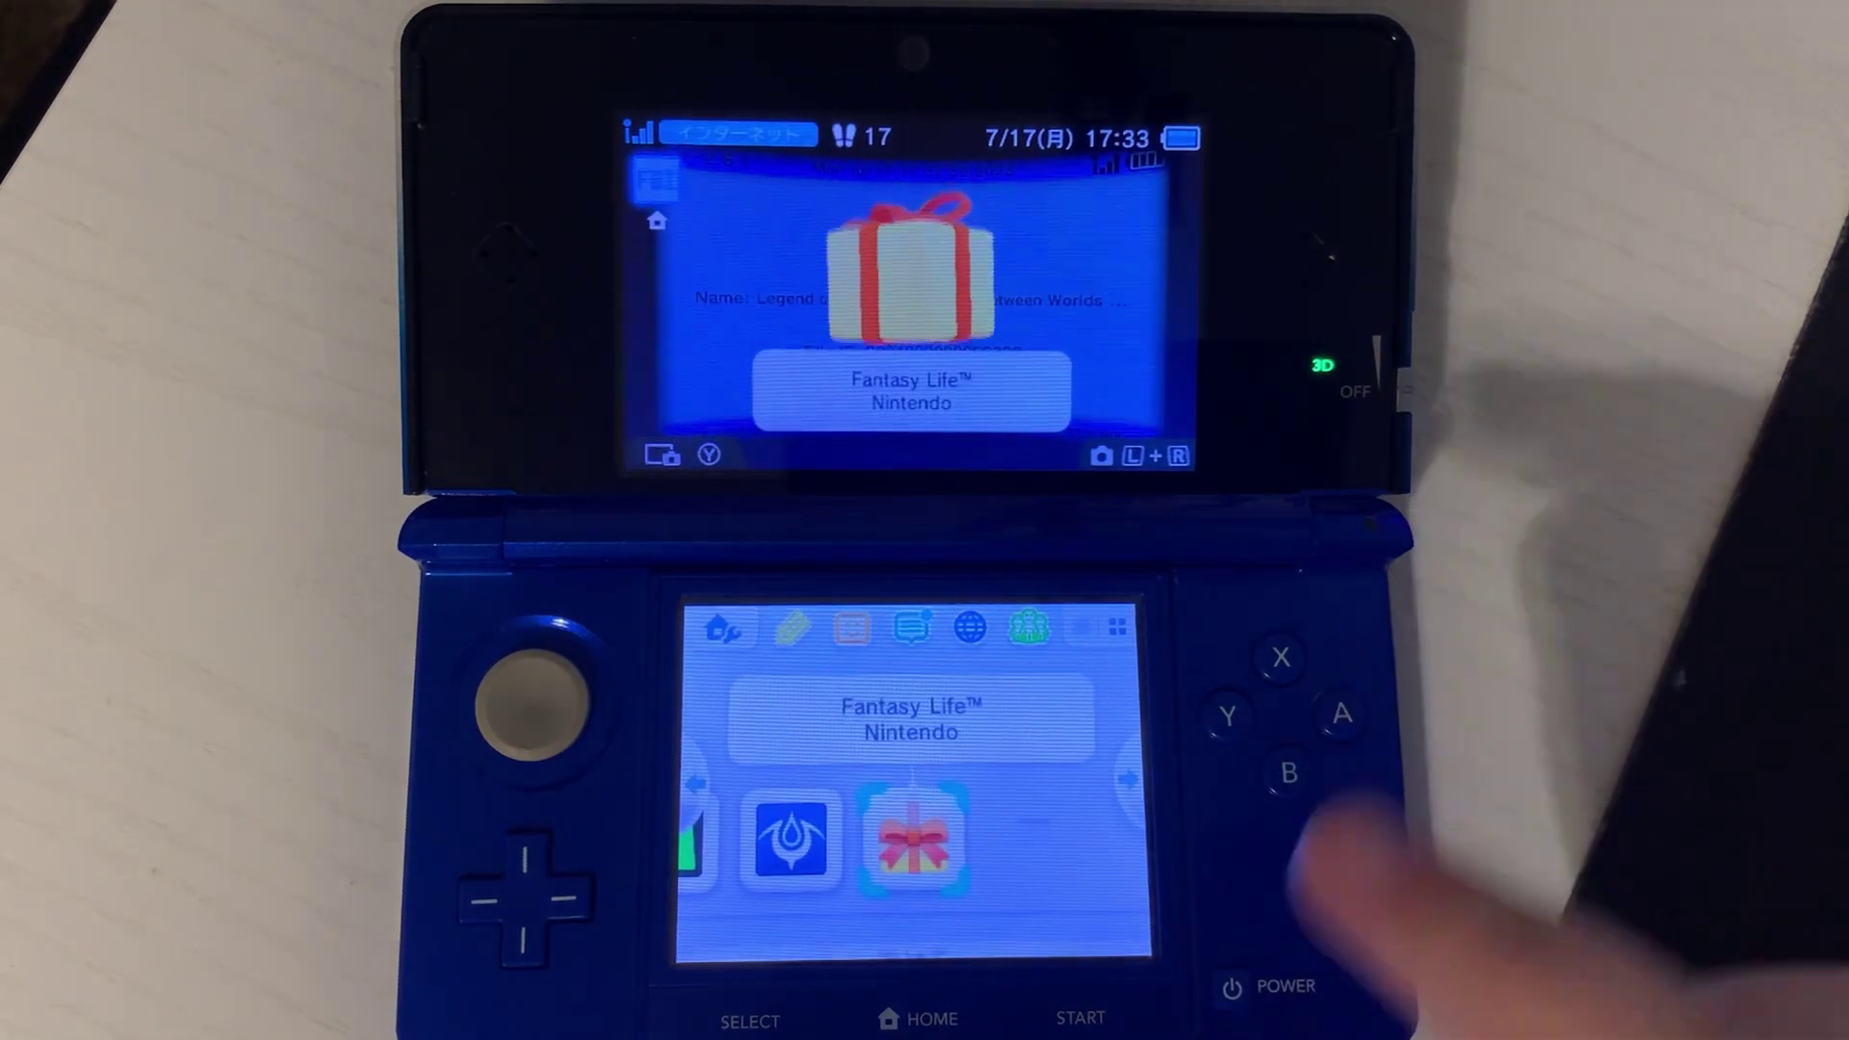